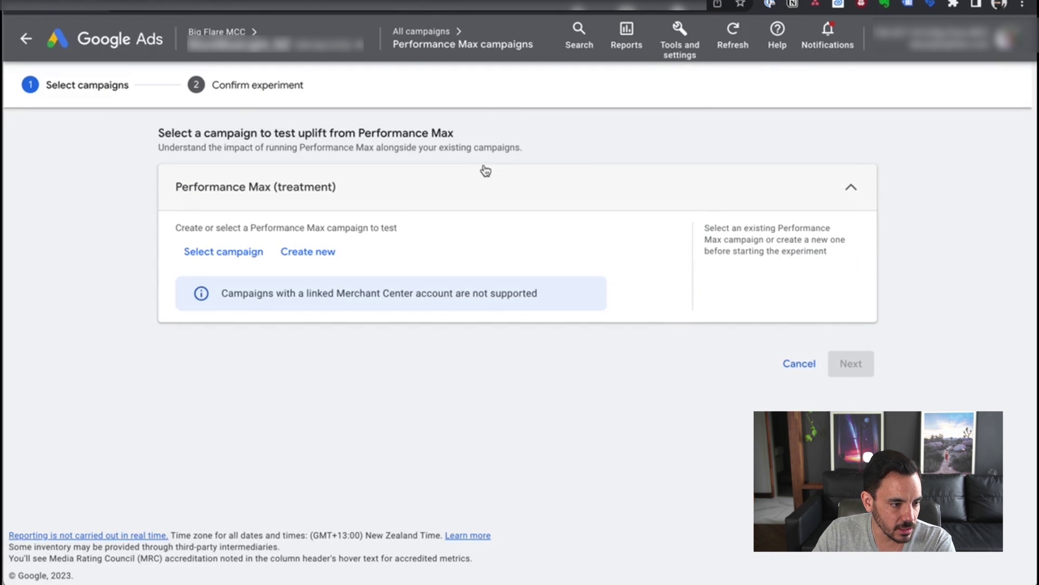
# Read the notice about linked Merchant Center campaigns and cancel the Performance Max uplift experiment setup
pyautogui.moveTo(220, 293); pyautogui.dragTo(584, 280)
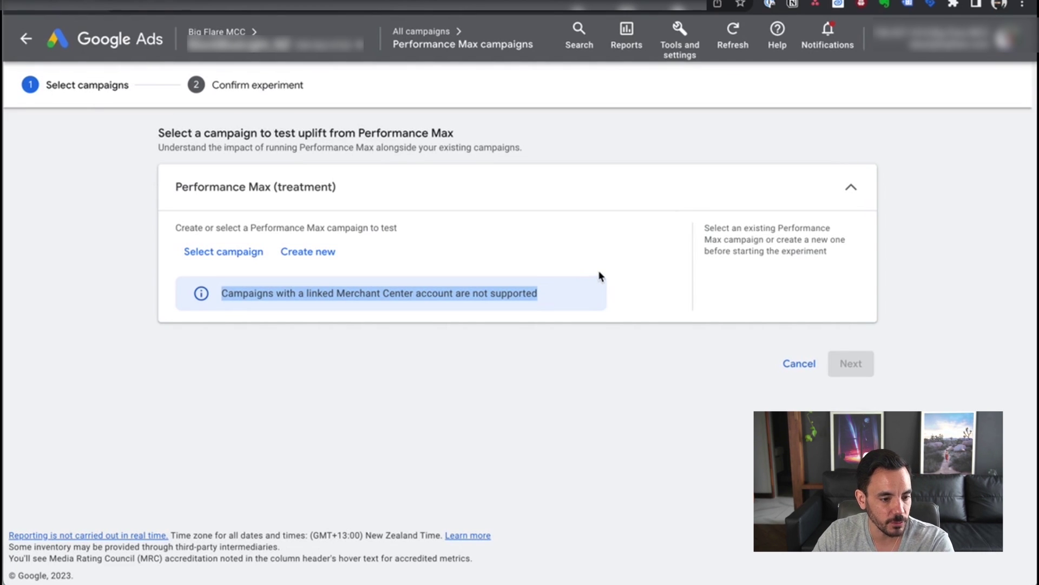
pyautogui.click(799, 363)
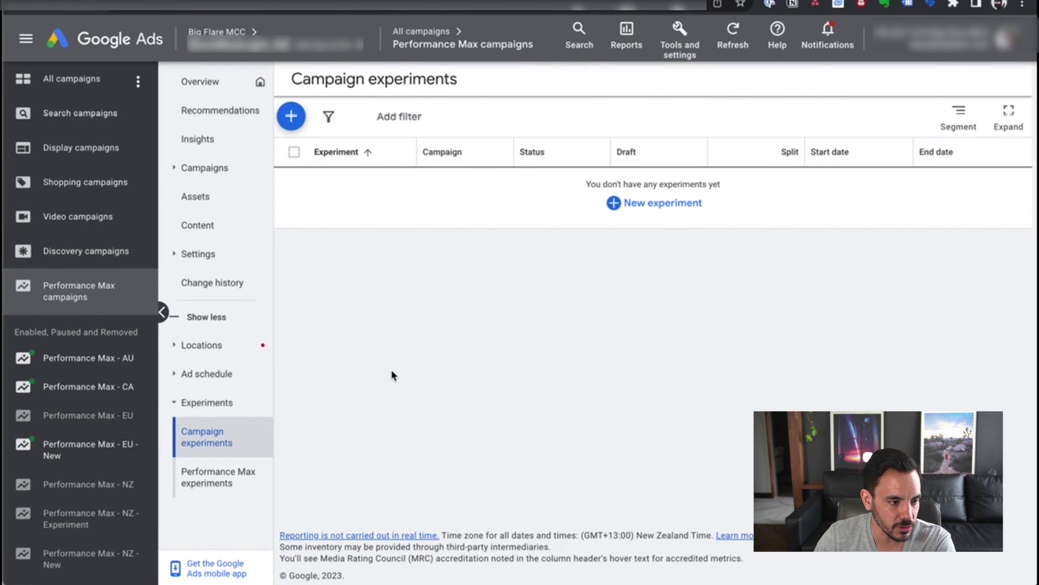
# Start a new Performance Max experiment of the type Test vs. Standard Shopping campaign
pyautogui.click(295, 118)
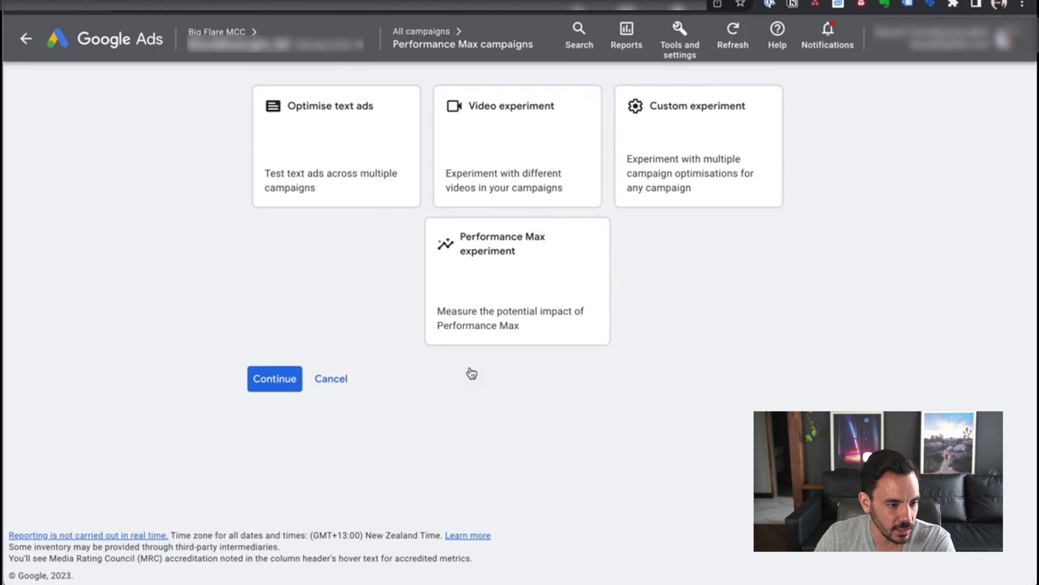
pyautogui.click(507, 296)
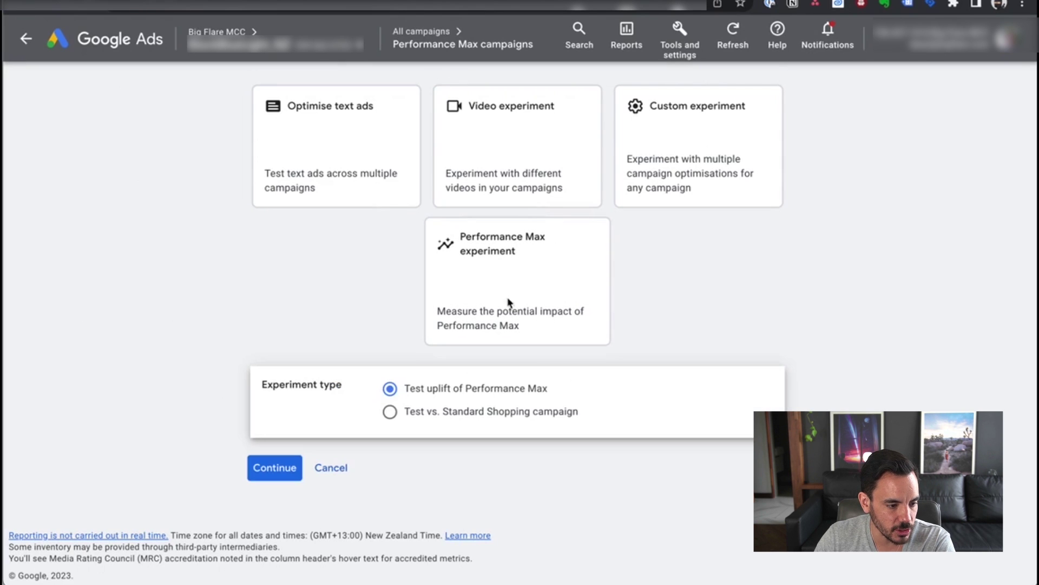
pyautogui.click(481, 415)
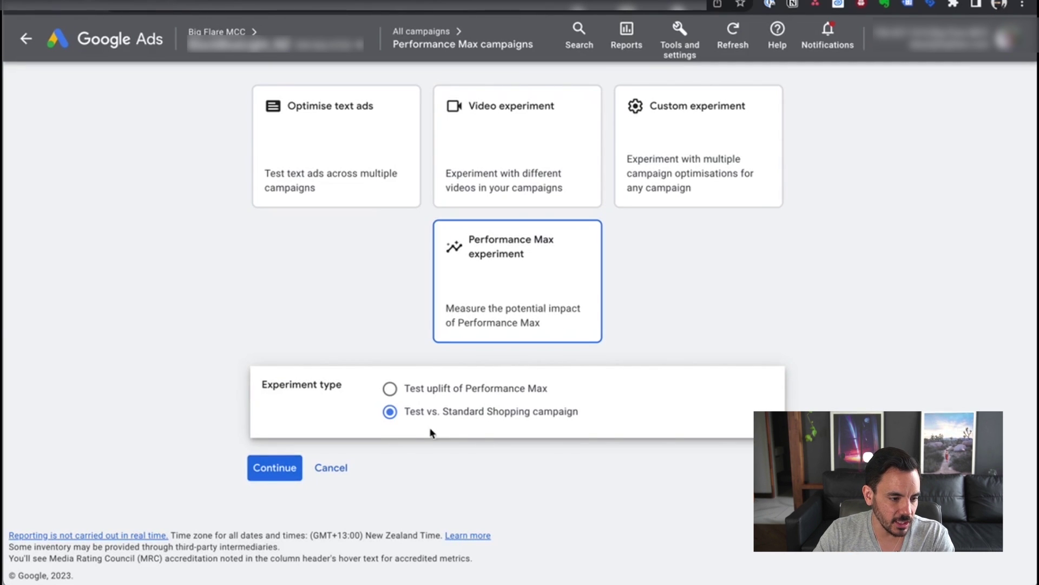
pyautogui.click(283, 479)
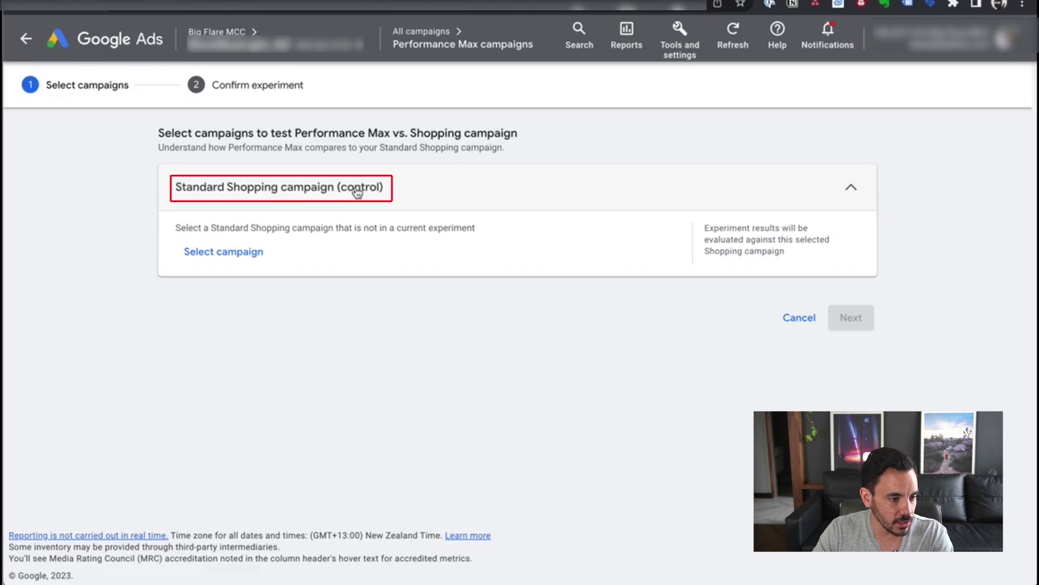
# Select the Standard Shopping - AU campaign as the experiment's control
pyautogui.click(211, 255)
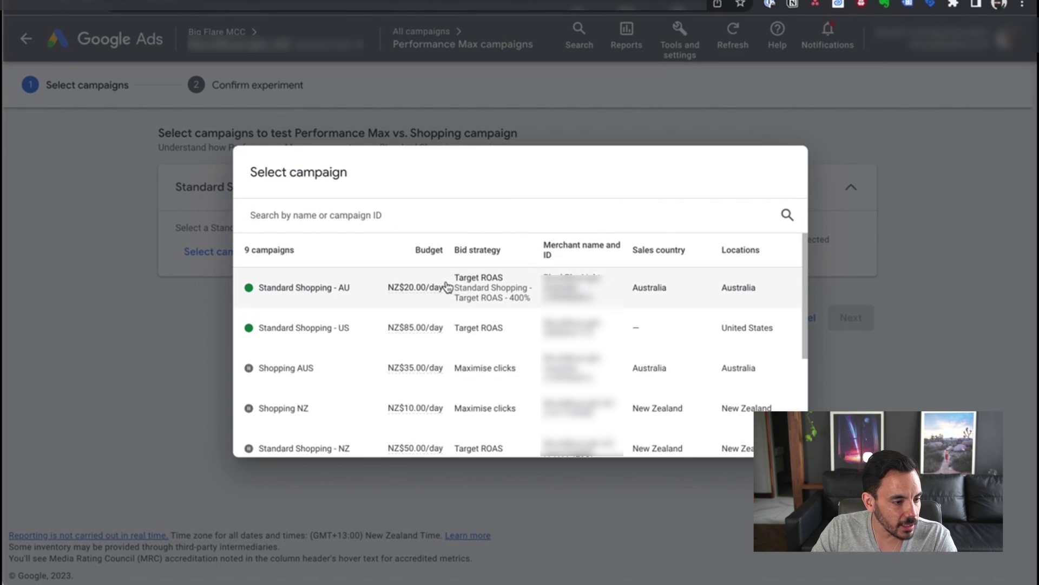
pyautogui.click(332, 294)
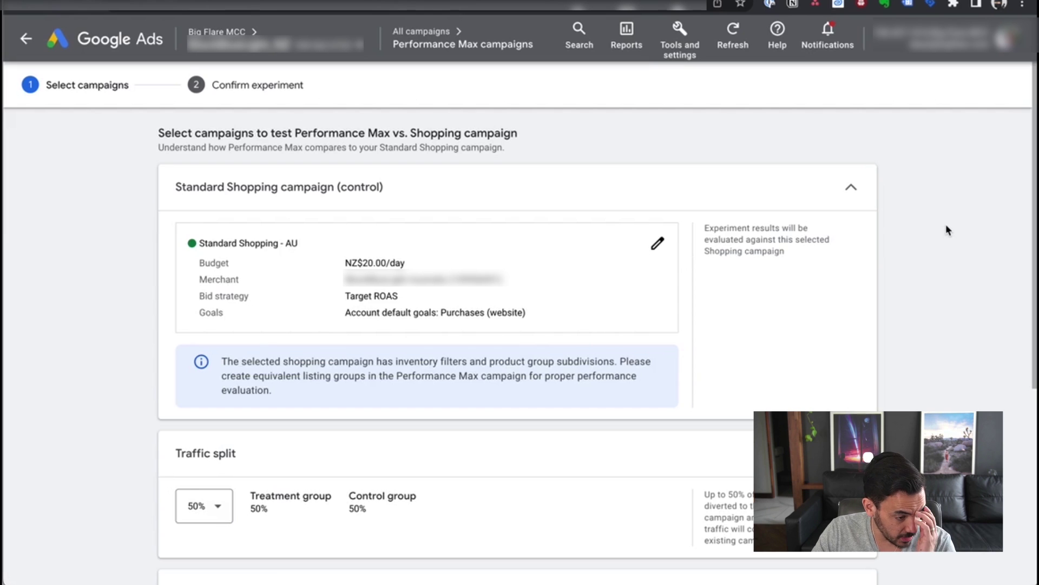
# Try the 30% and 10% traffic splits for the treatment group and return the split to 50%
pyautogui.scroll(-3, 910, 258)
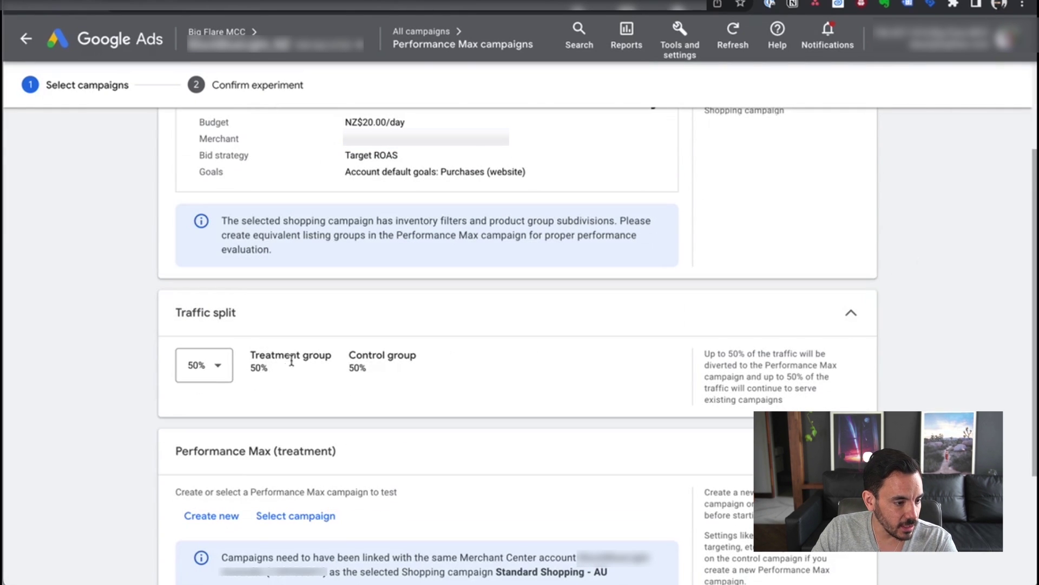
pyautogui.click(206, 372)
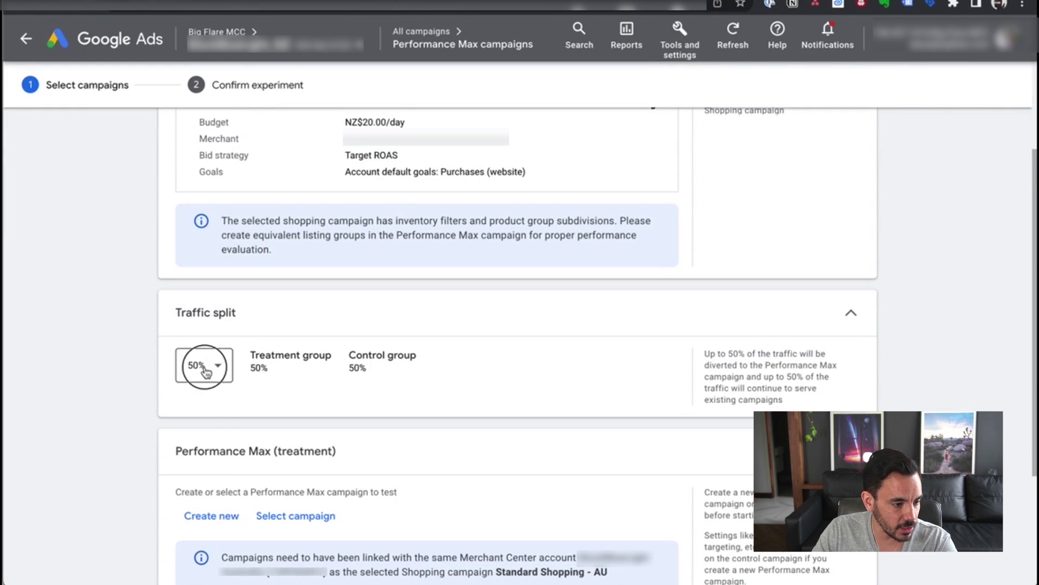
pyautogui.click(206, 409)
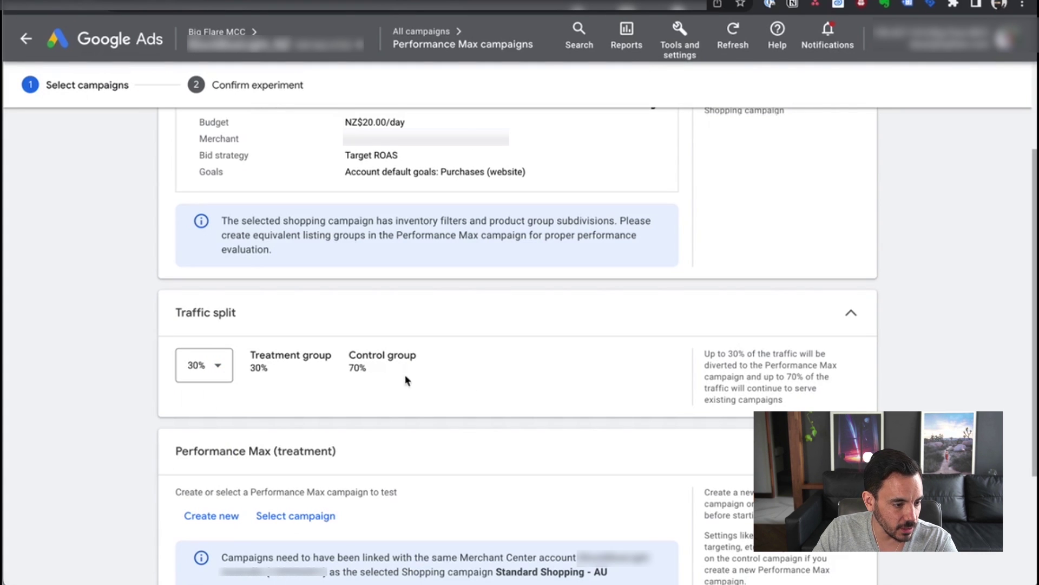
pyautogui.click(217, 377)
pyautogui.click(213, 377)
pyautogui.click(221, 365)
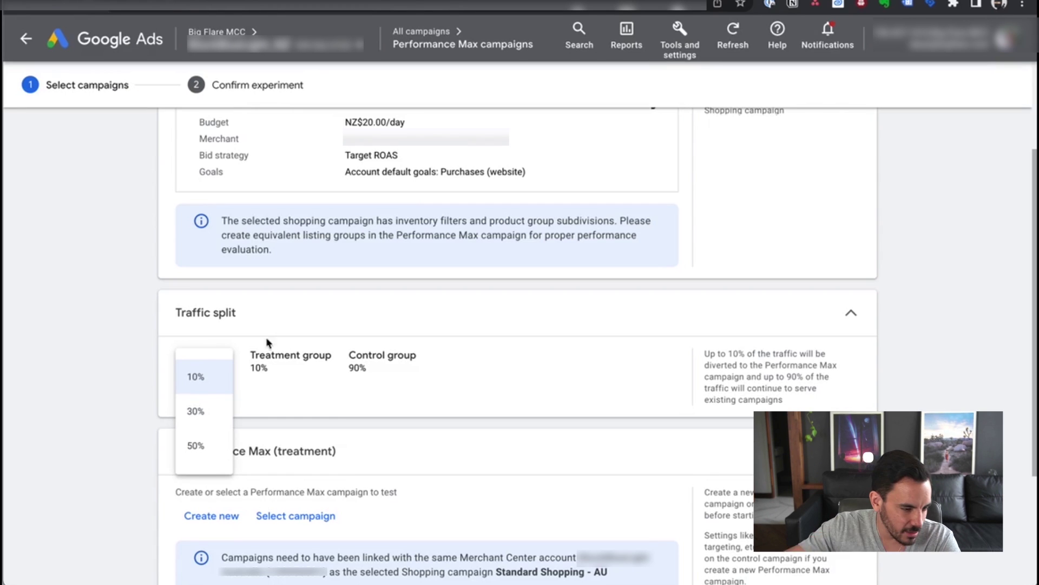
pyautogui.click(207, 409)
pyautogui.click(208, 381)
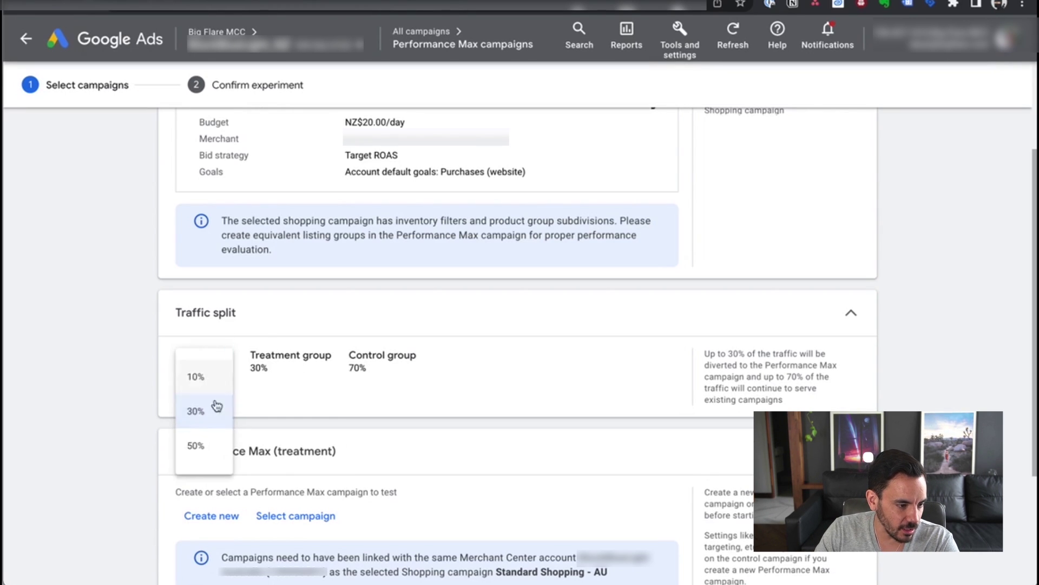
pyautogui.click(197, 440)
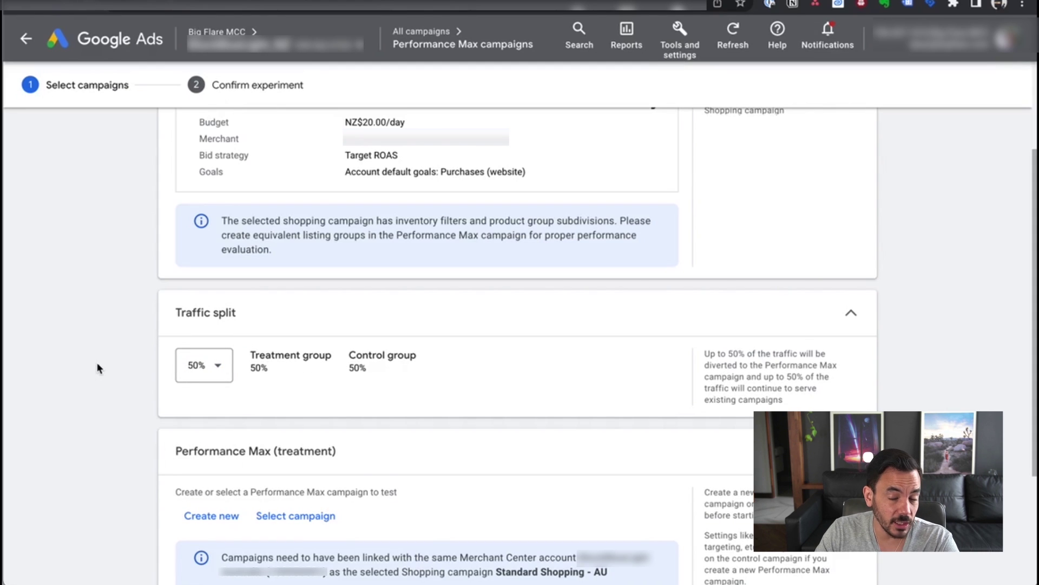
# Select the existing Performance Max - AU campaign as the treatment and continue to the experiment confirmation
pyautogui.scroll(-3, 80, 357)
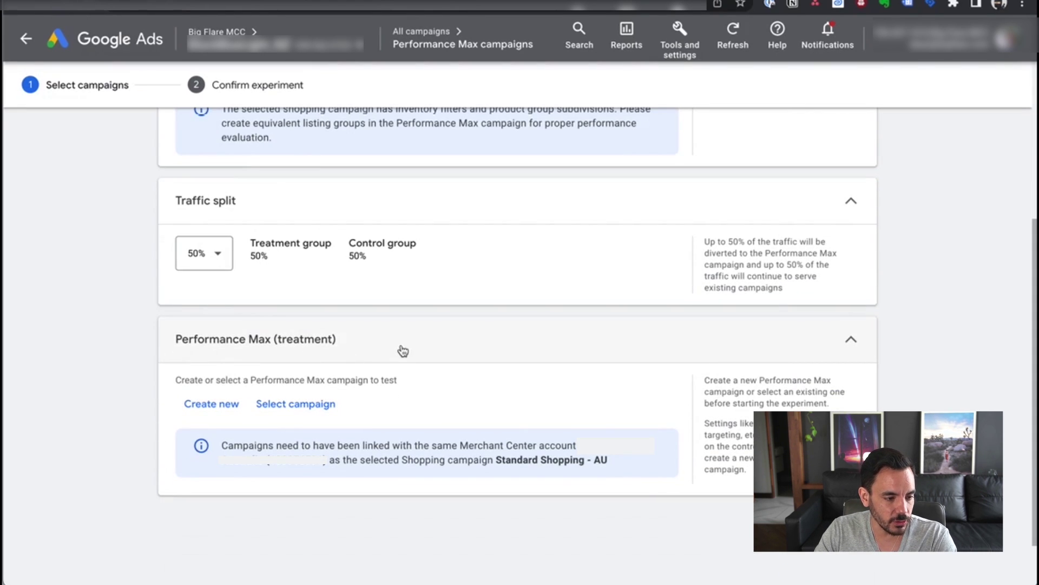
pyautogui.scroll(-1, 403, 351)
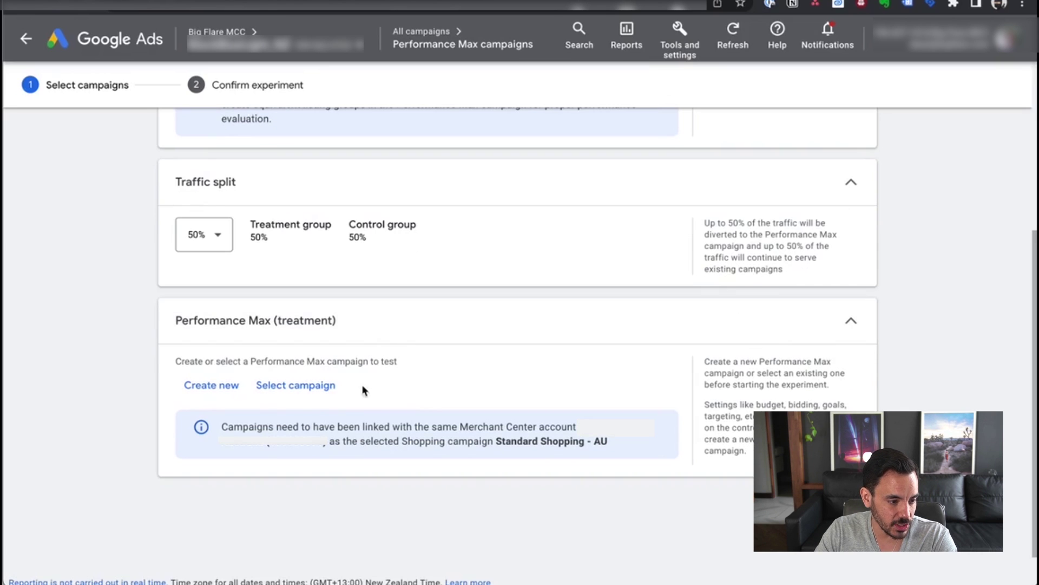
pyautogui.click(295, 385)
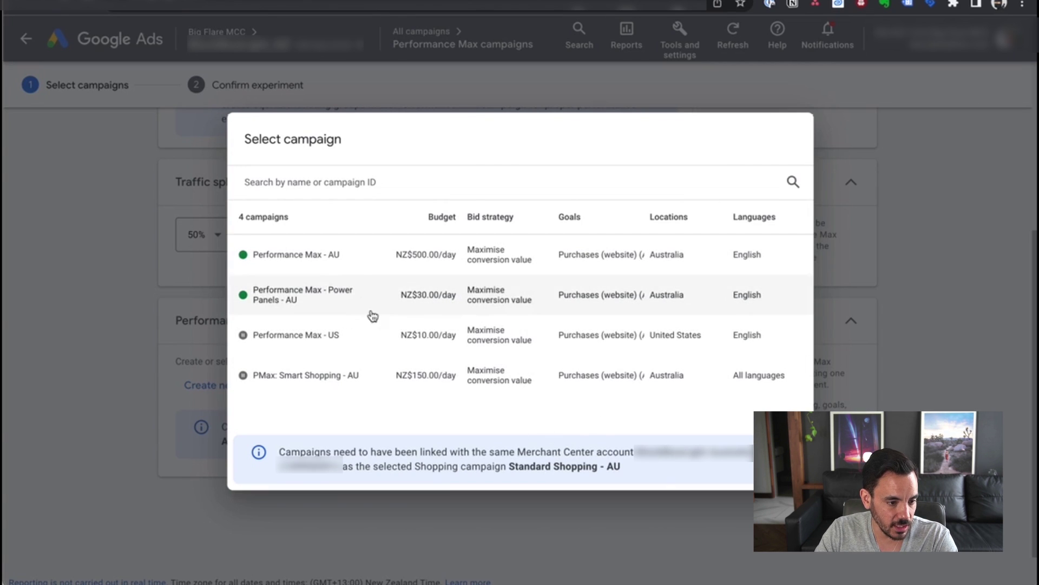
pyautogui.click(336, 262)
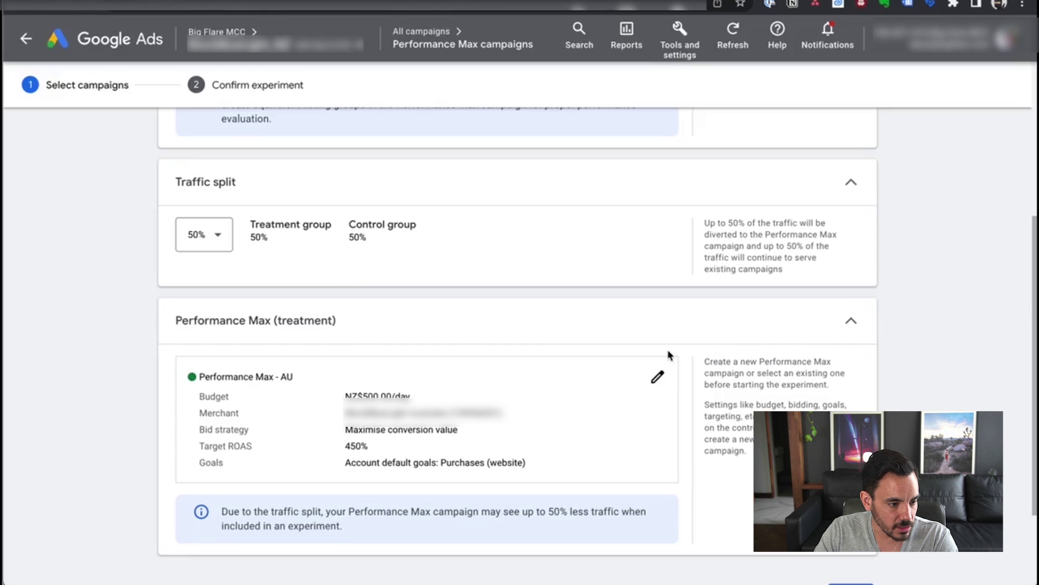
pyautogui.scroll(-2, 595, 357)
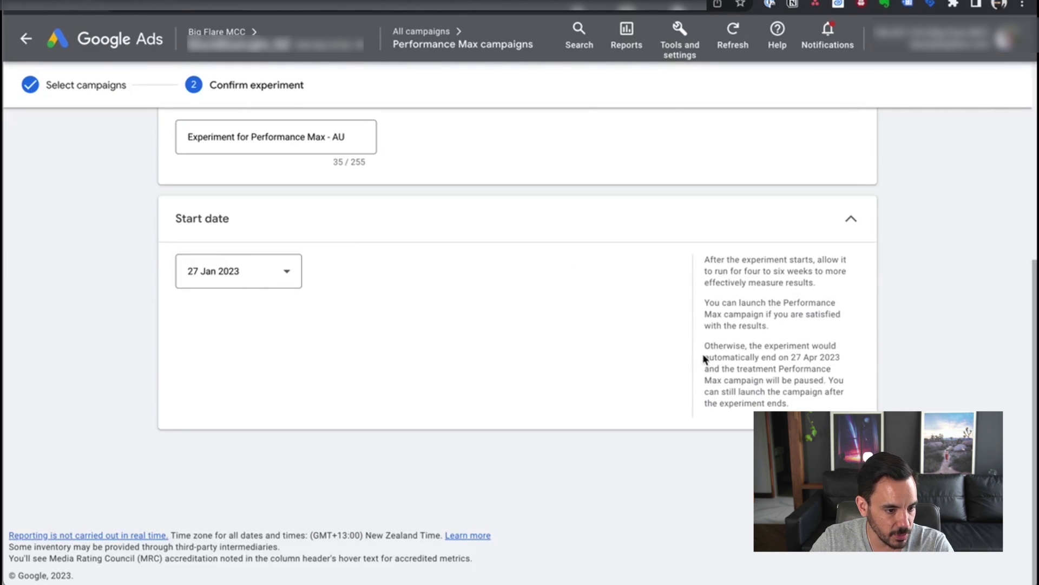
# Review the test groups, experiment name and start date guidance on the confirmation page
pyautogui.scroll(5, 704, 357)
pyautogui.scroll(-5, 703, 357)
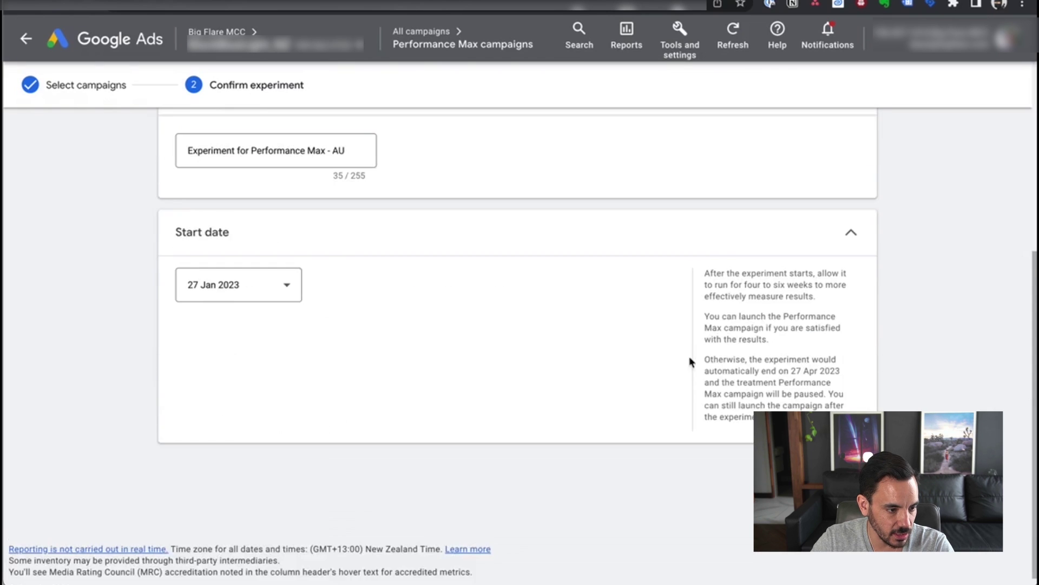
pyautogui.scroll(1, 332, 294)
pyautogui.moveTo(187, 204); pyautogui.dragTo(418, 215)
pyautogui.click(418, 211)
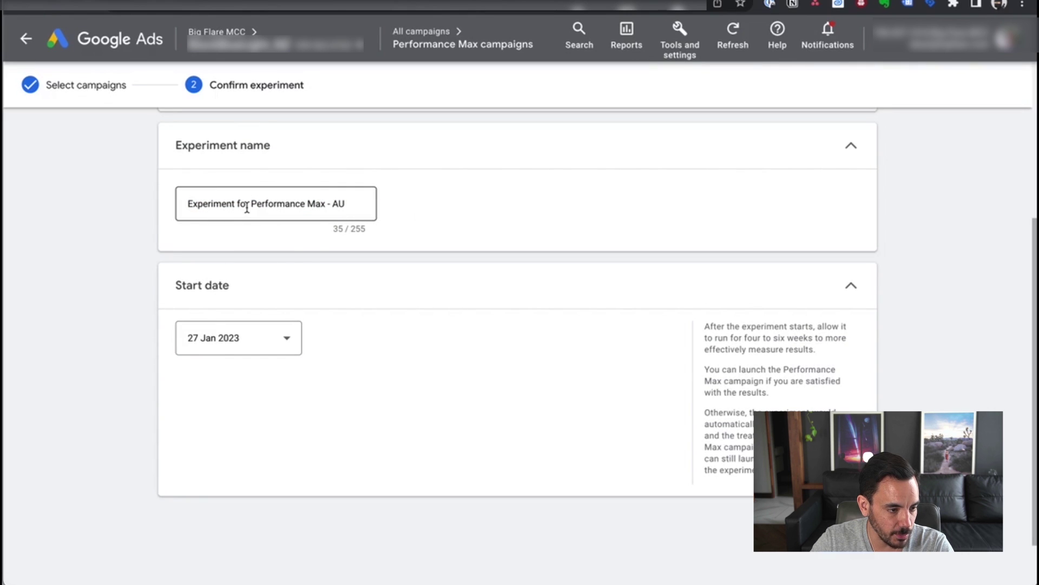
pyautogui.scroll(5, 247, 207)
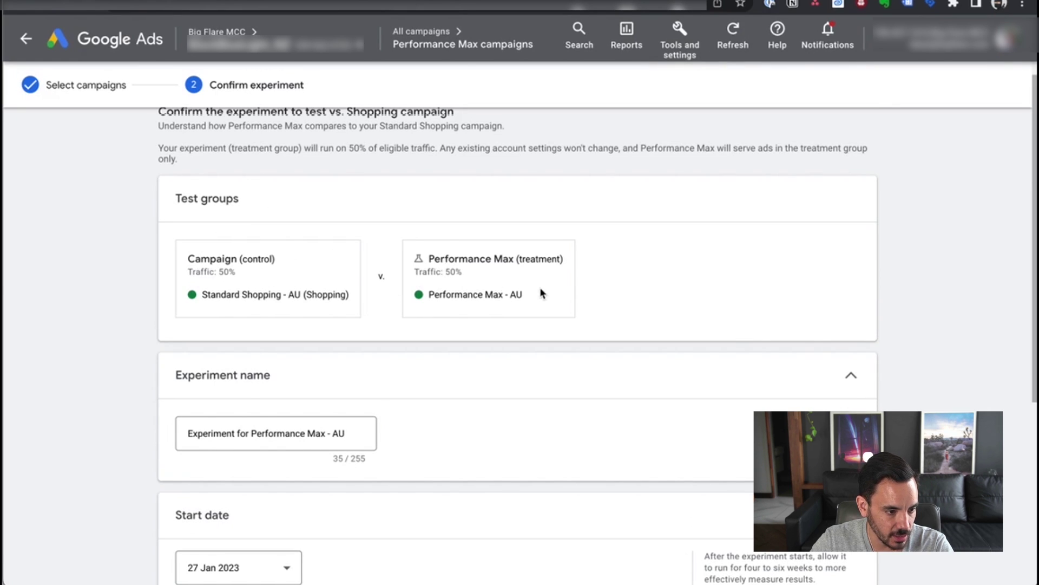
pyautogui.scroll(-5, 540, 295)
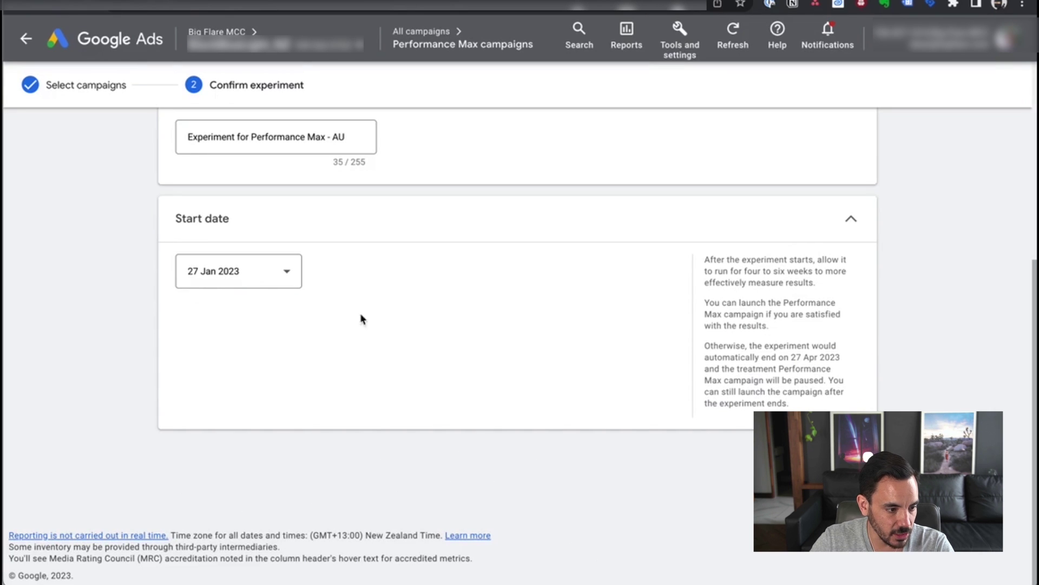
# Check the start date calendar and cancel the Performance Max vs. Standard Shopping experiment setup
pyautogui.click(251, 281)
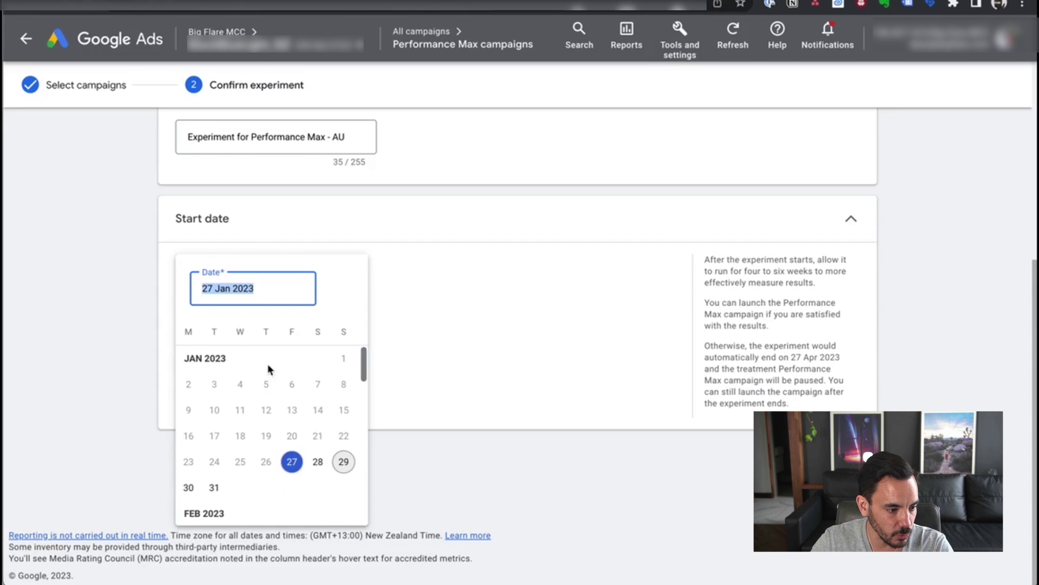
pyautogui.click(695, 439)
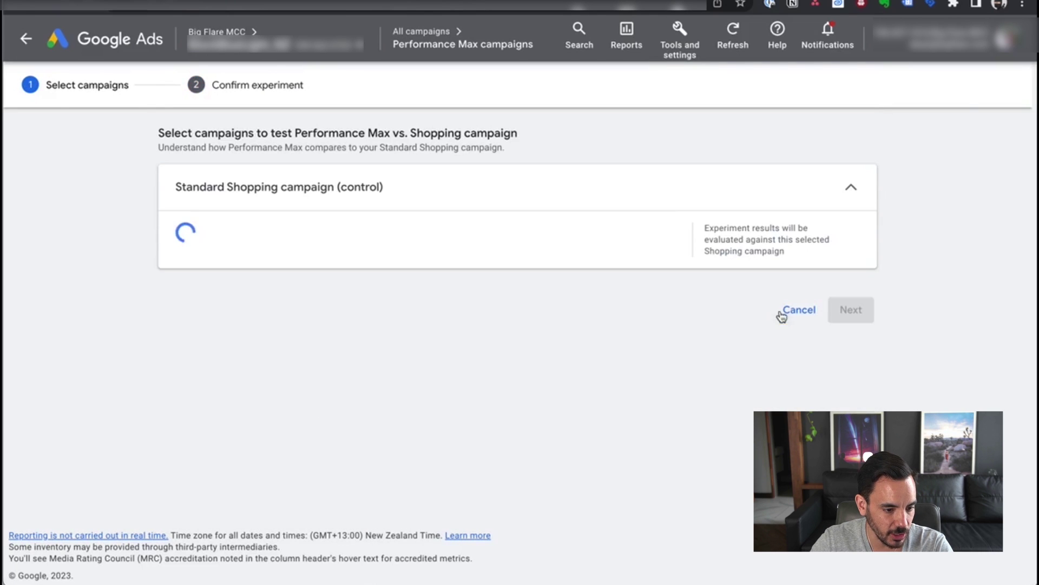
pyautogui.click(796, 310)
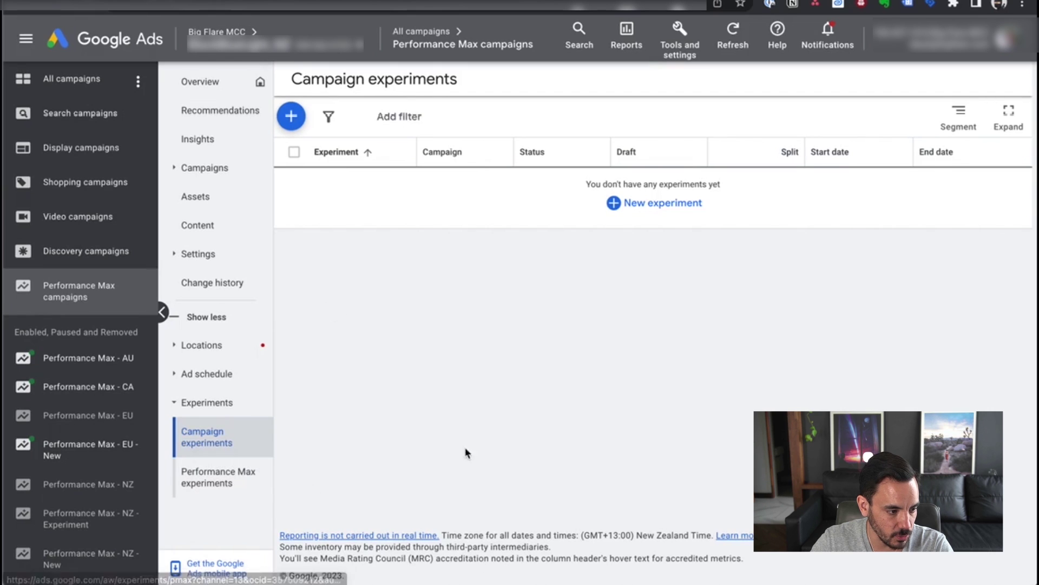
# Open Experiment for Performance Max - EU - New from the Performance Max experiments list and read its status summary
pyautogui.click(233, 481)
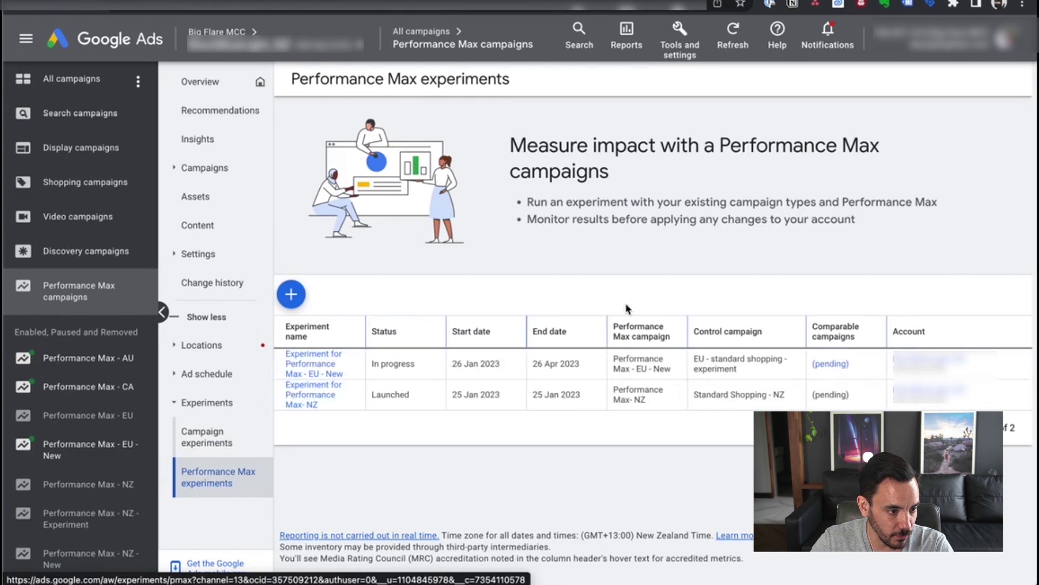
pyautogui.click(161, 312)
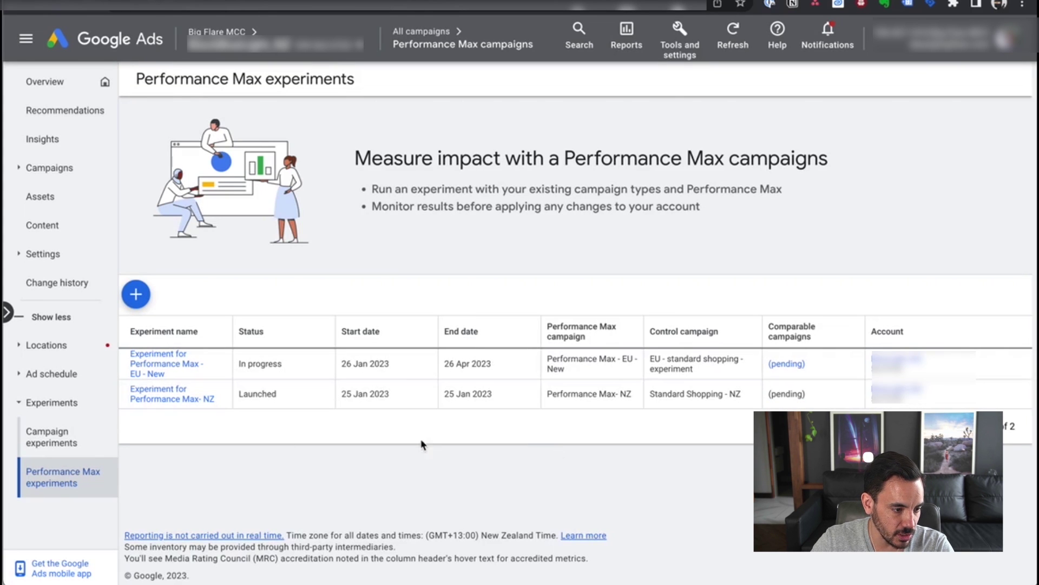
pyautogui.click(171, 372)
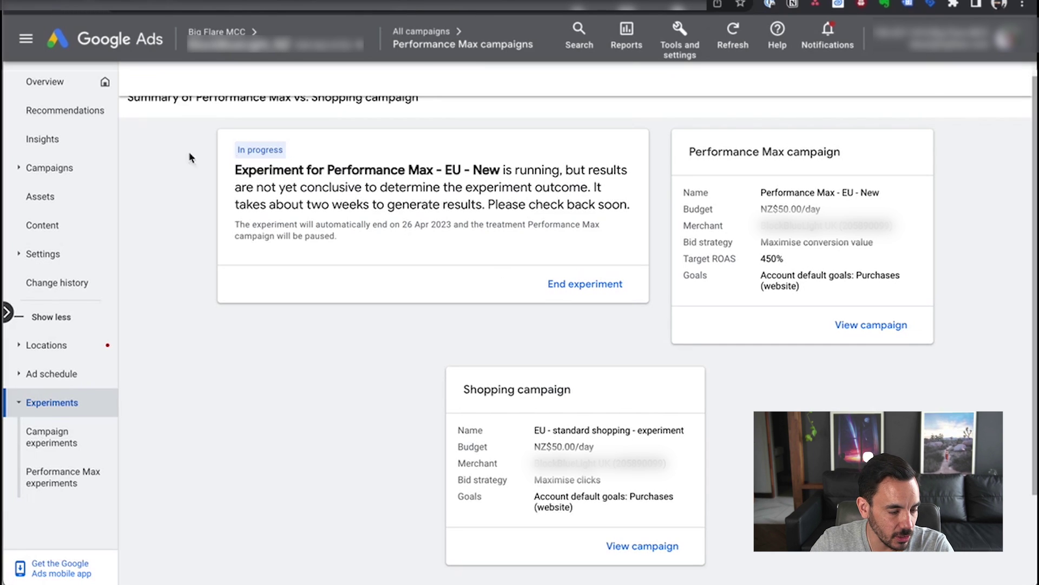
pyautogui.moveTo(233, 172); pyautogui.dragTo(574, 168)
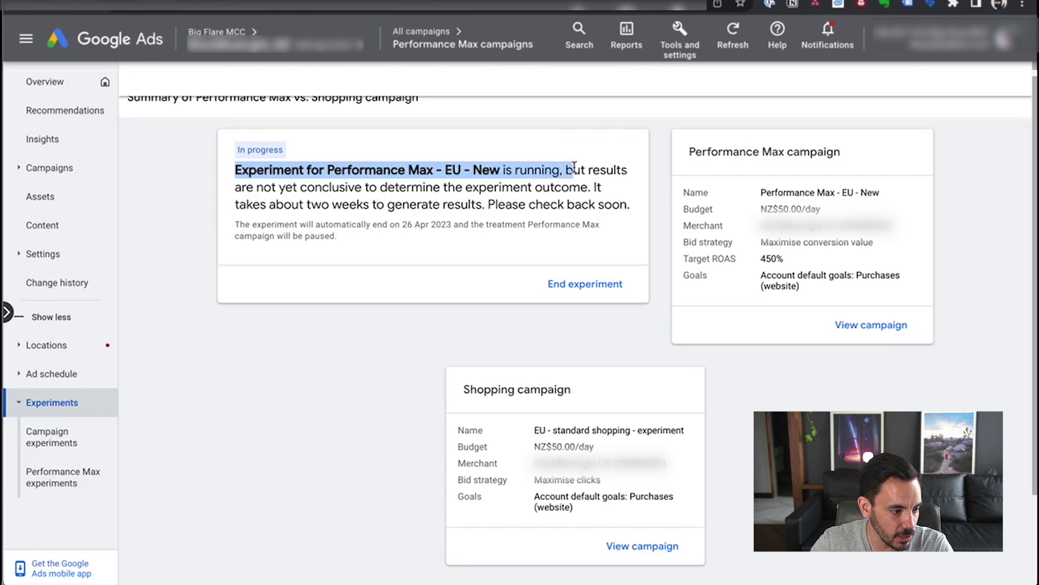
pyautogui.click(584, 192)
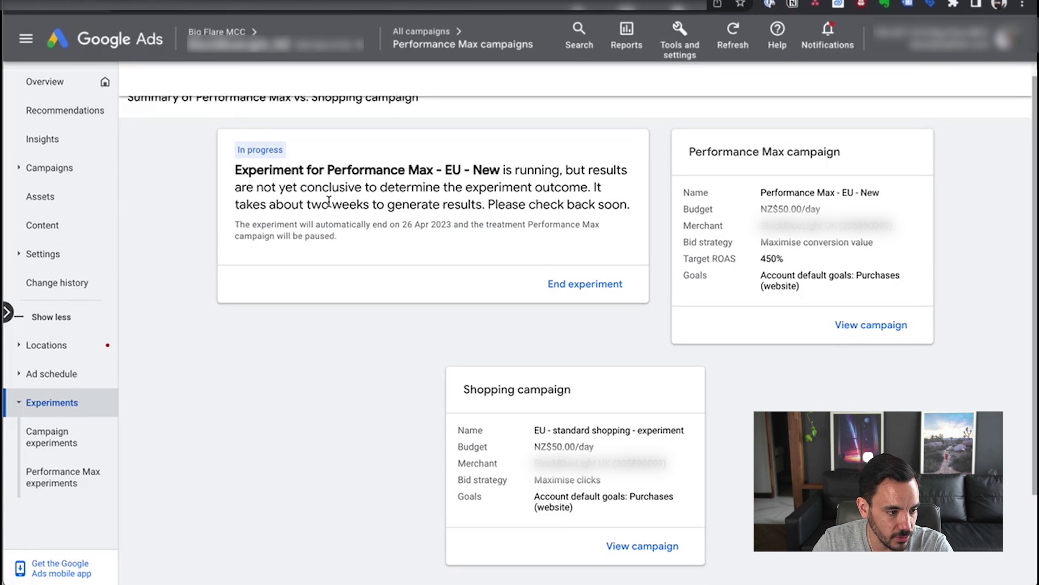
pyautogui.scroll(1, 329, 206)
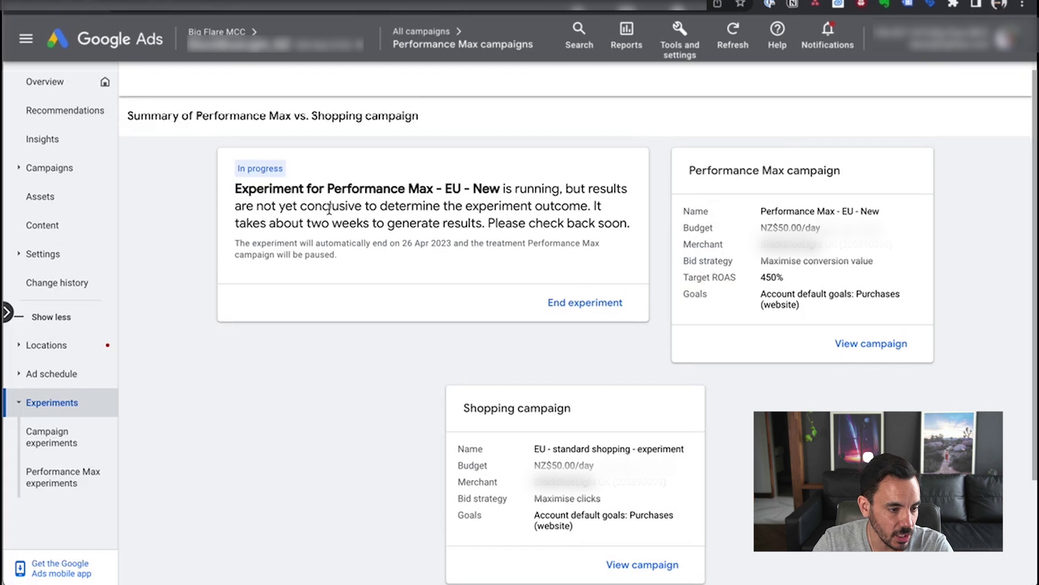